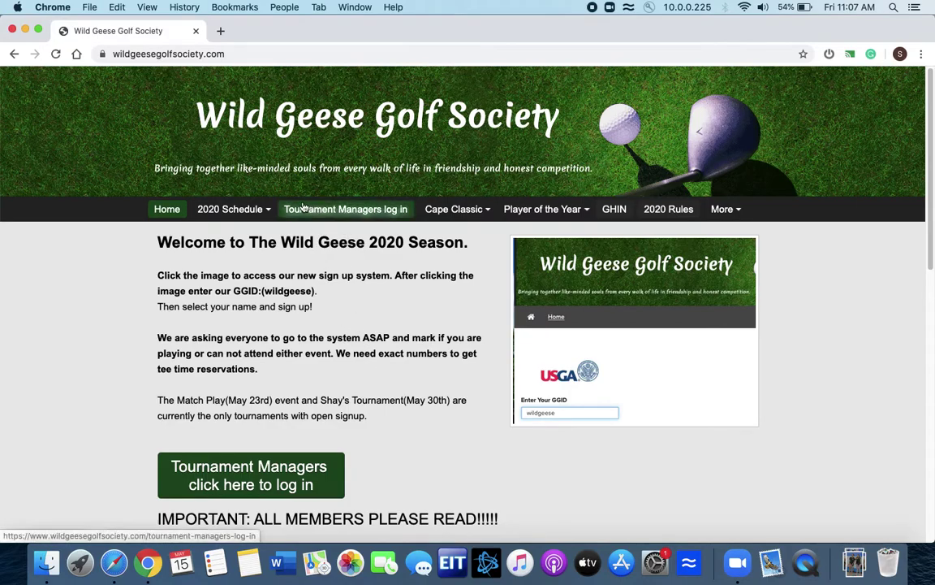
Step: Open the tournament managers' login page and sign in with the saved account details, enabling Keep me Signed In
mouse_move(242, 209)
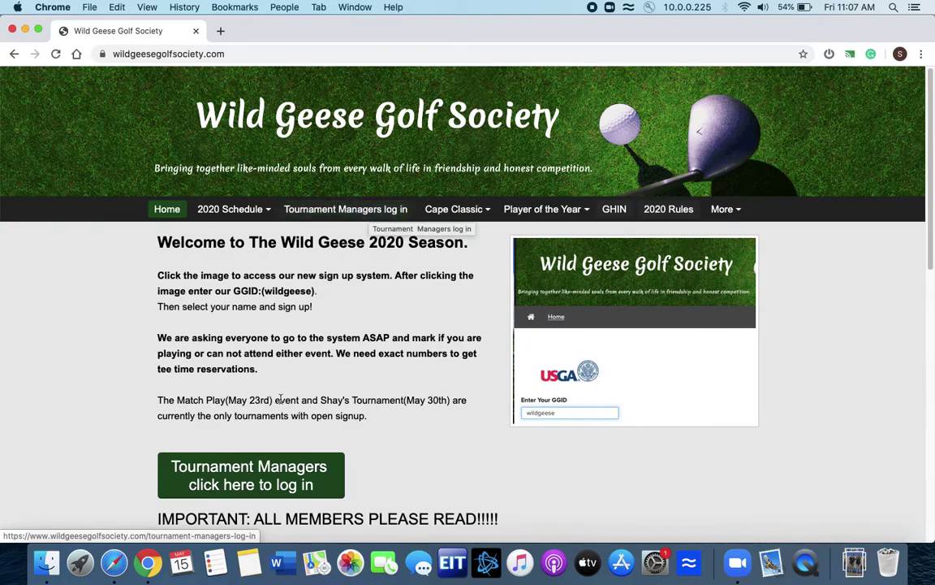
left_click(256, 483)
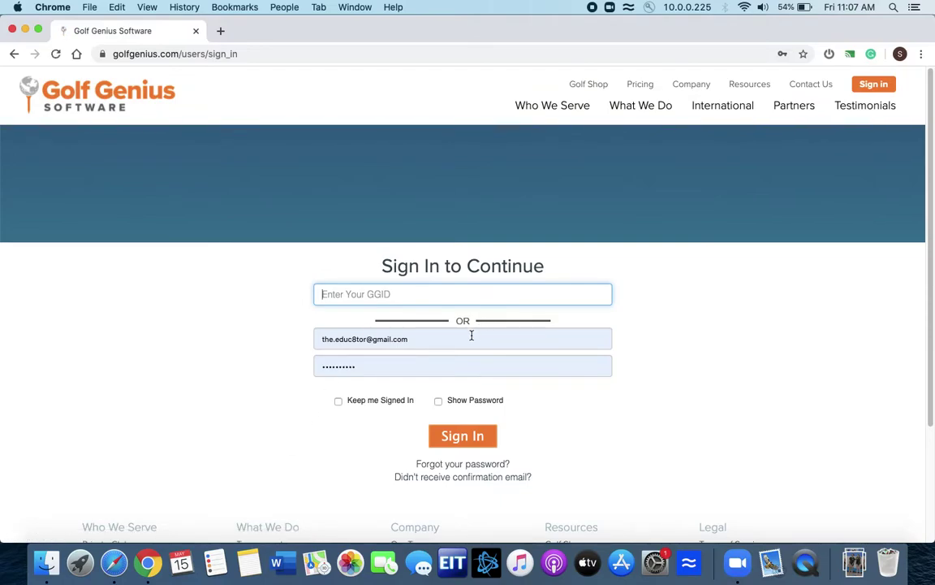
left_click(435, 342)
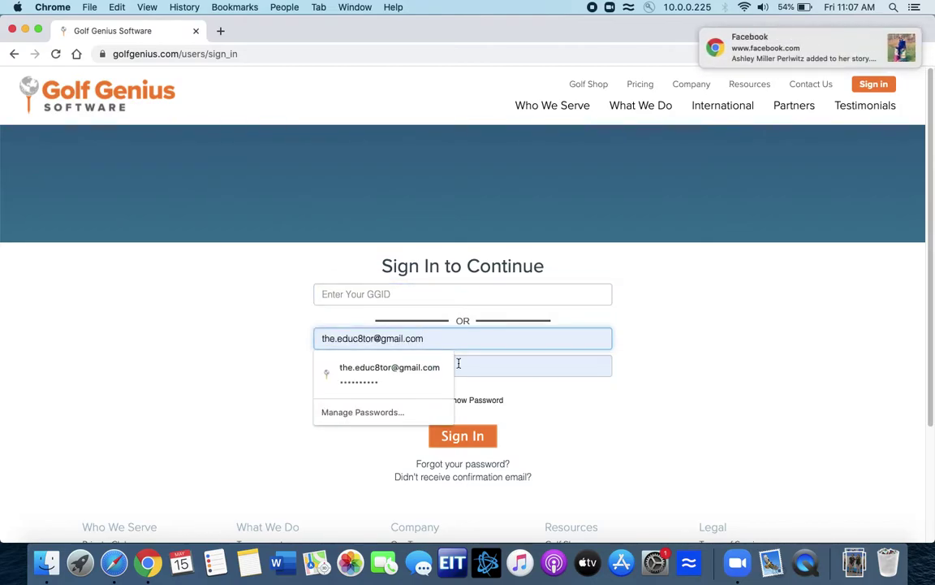
left_click(687, 348)
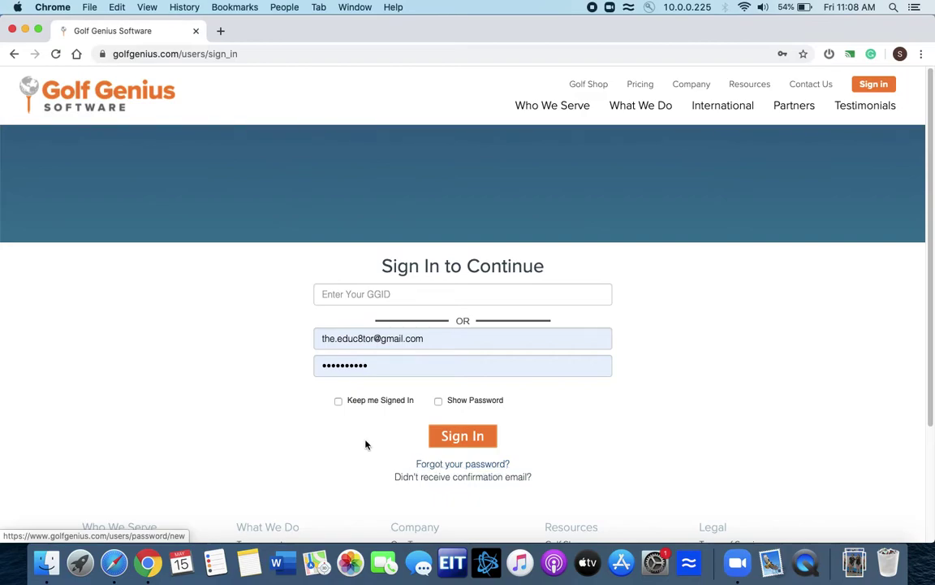
left_click(364, 338)
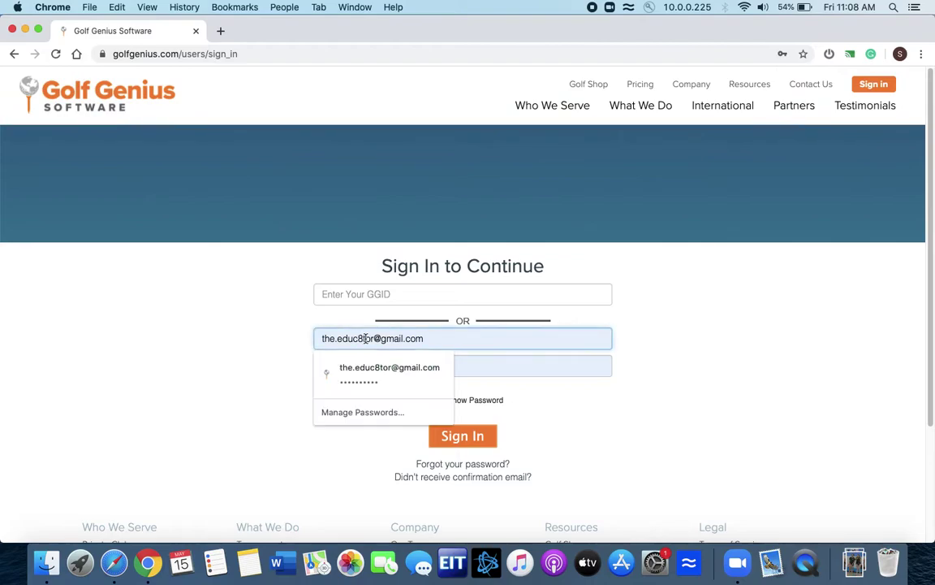
left_click(276, 394)
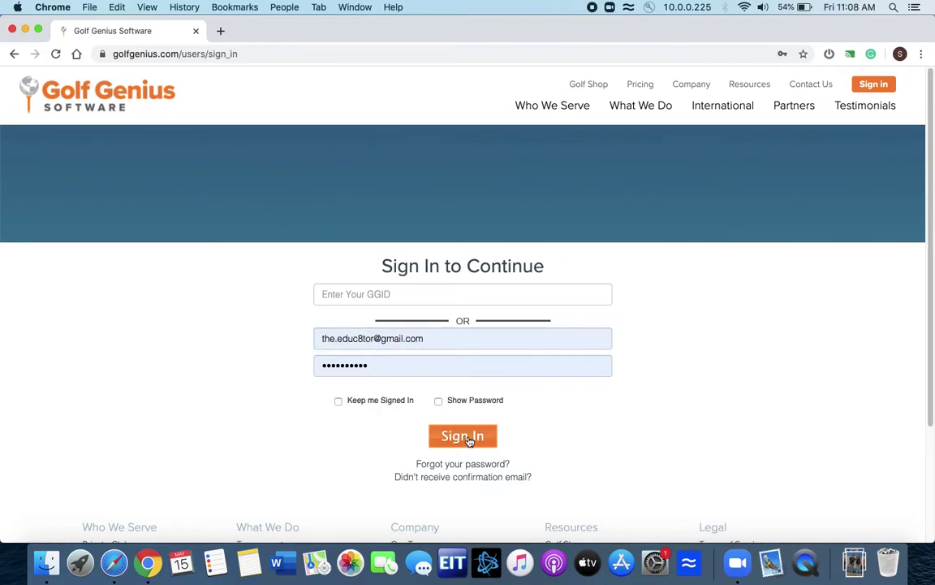
left_click(339, 401)
left_click(475, 446)
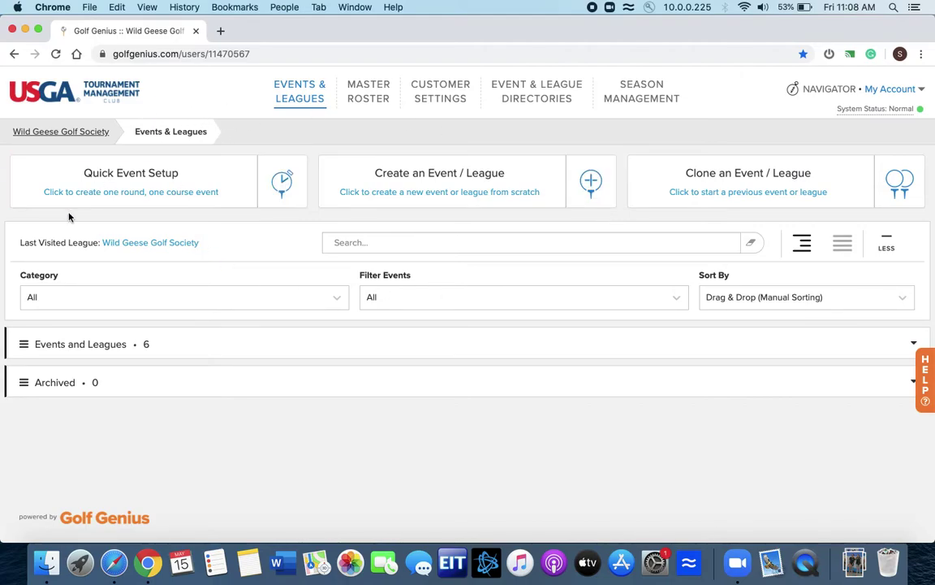
Step: Expand the Events and Leagues list and open the Wild Geese Golf Society league
mouse_move(30, 349)
left_click(25, 349)
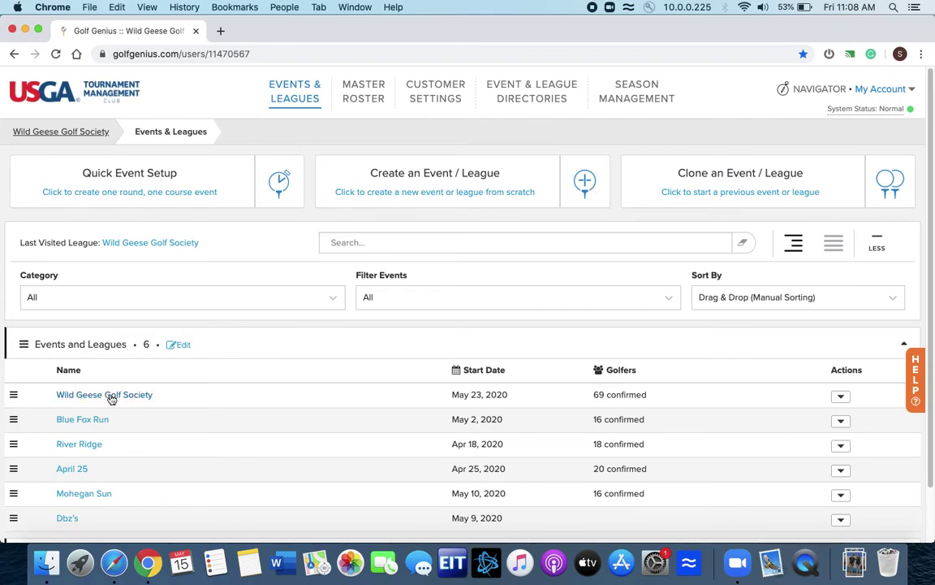
scroll(84, 426, "down", 2)
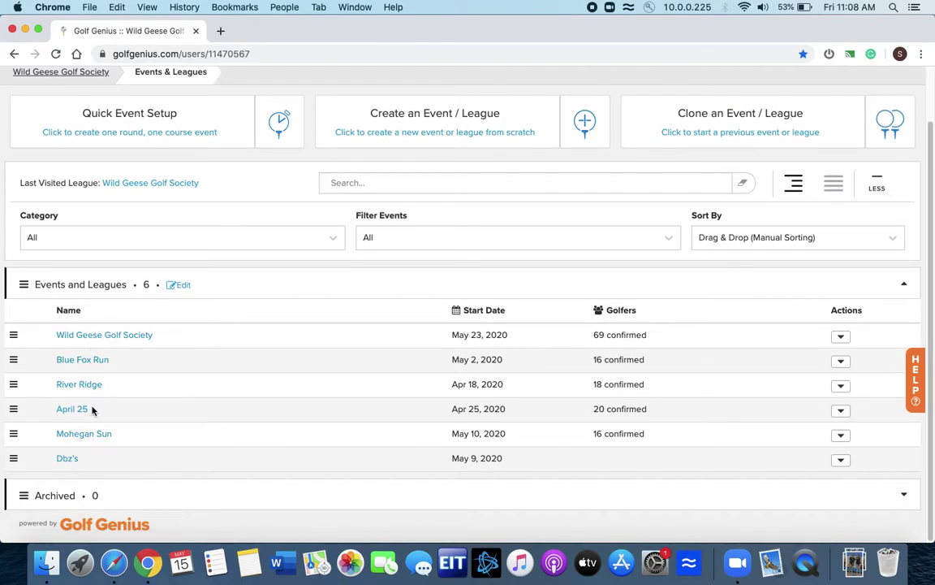
left_click(105, 340)
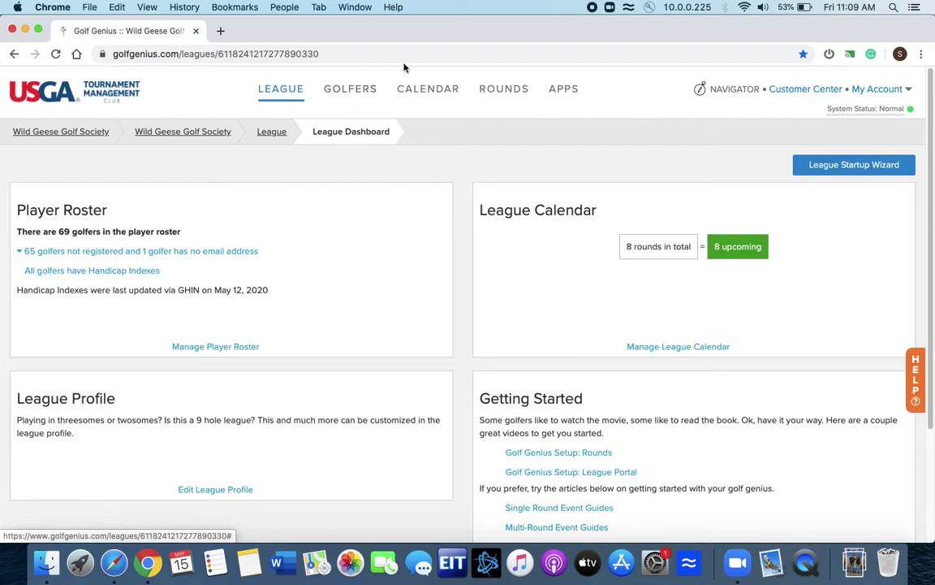
Step: Bring up the league's round management options and look through the available rounds, keeping 1st round Match Play (Sat, May 23) selected
left_click(504, 92)
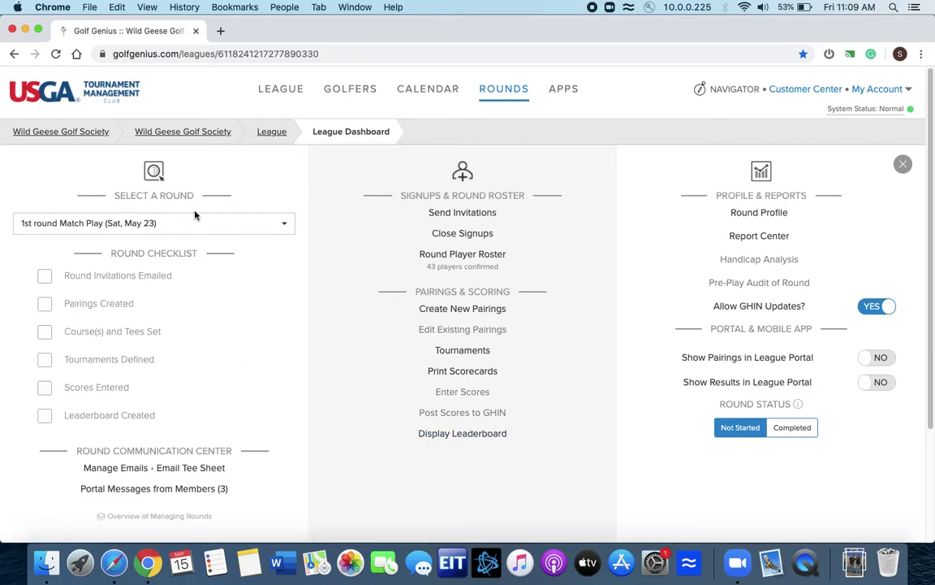
left_click(286, 226)
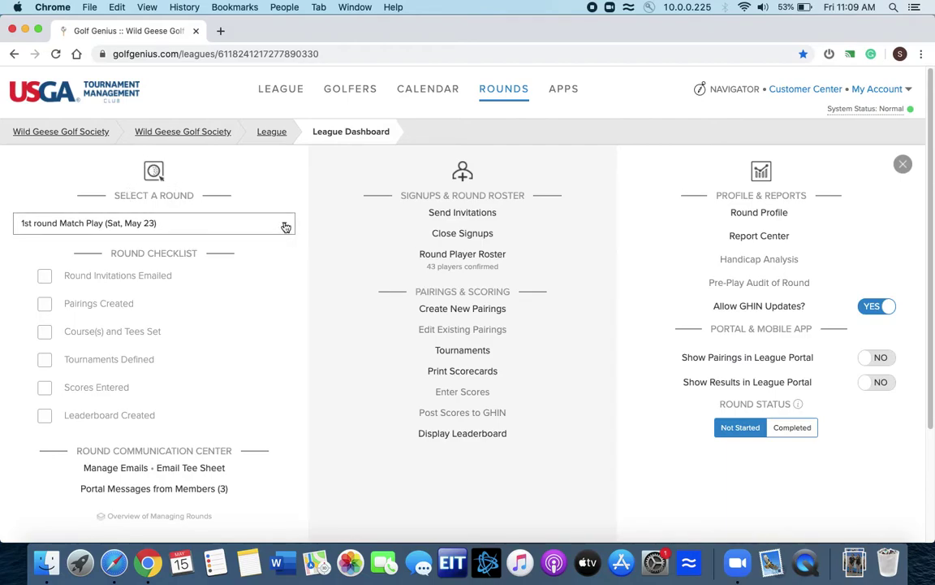
scroll(225, 278, "down", 1)
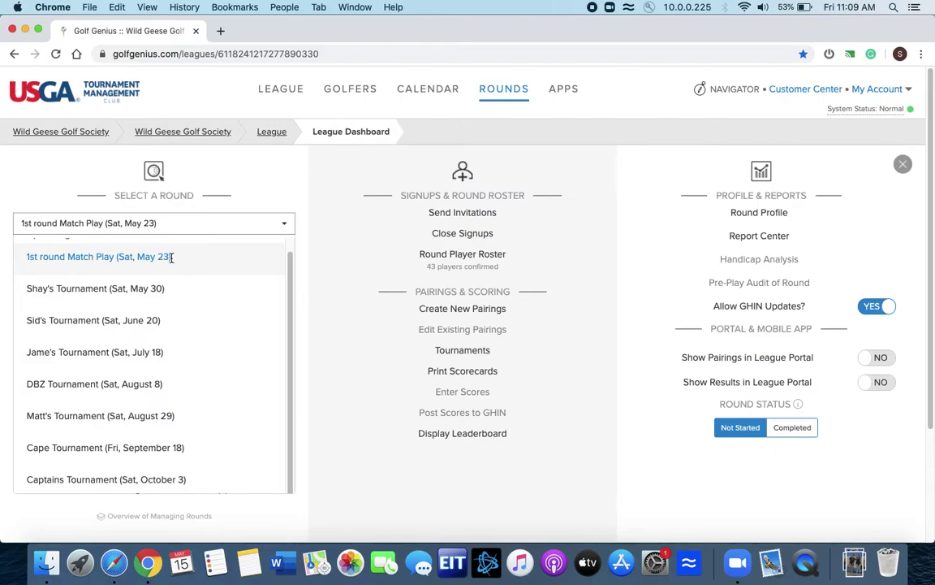
left_click(154, 230)
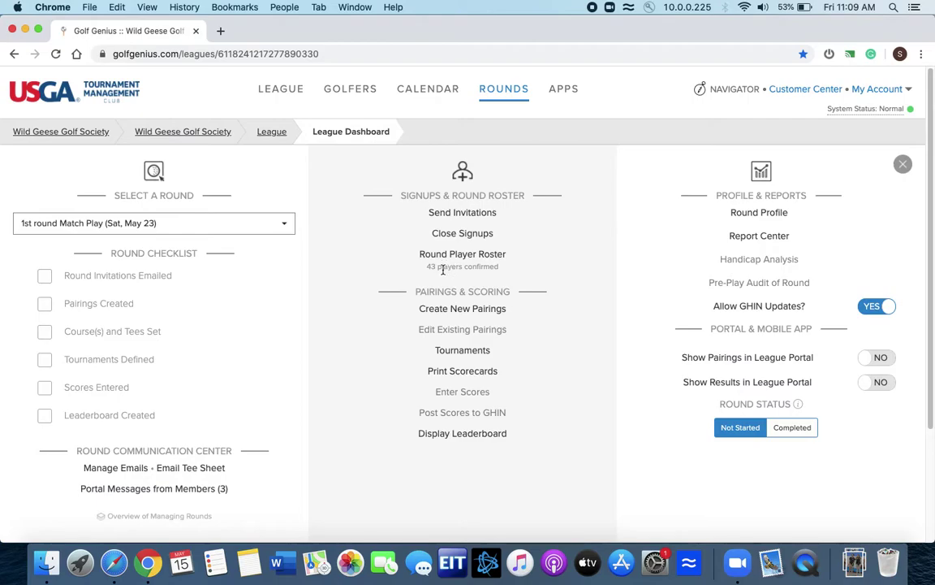
Step: Check the Sat, May 30 tournament's round details and switch back to 1st round Match Play (Sat, May 23)
left_click(287, 223)
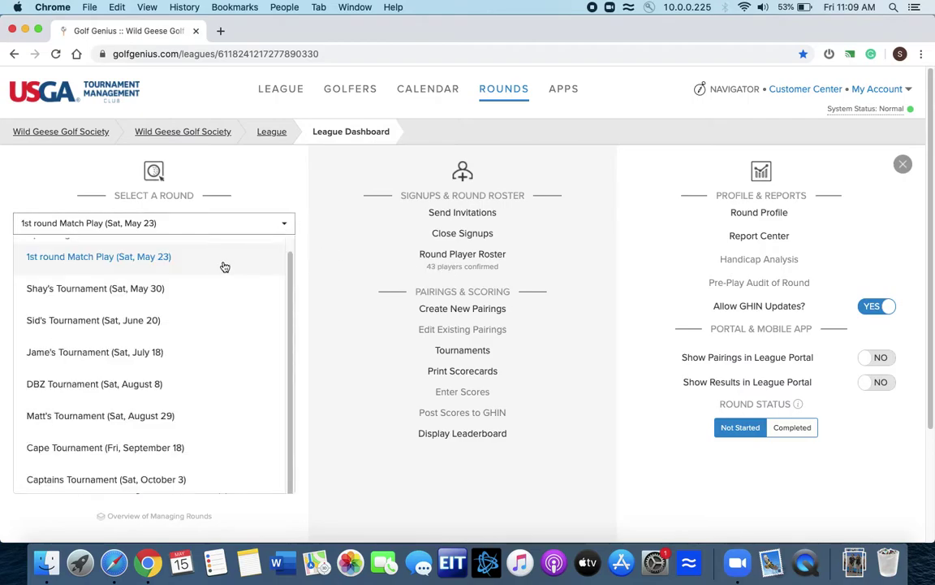
left_click(171, 289)
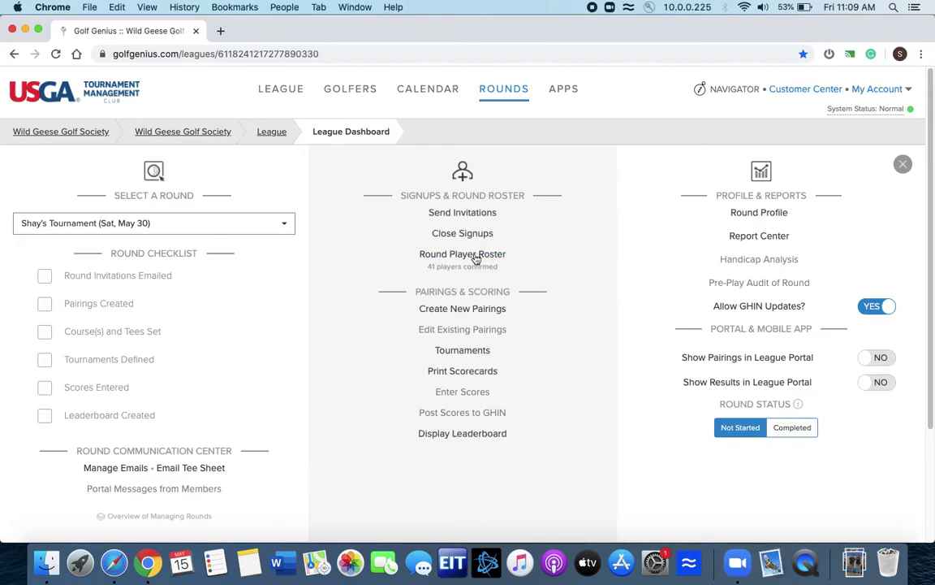
left_click(283, 230)
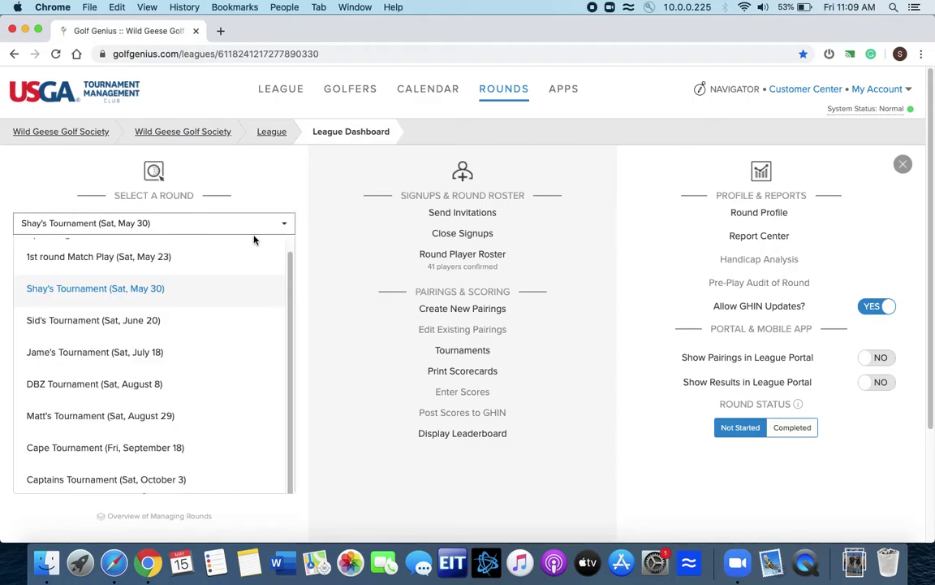
left_click(180, 257)
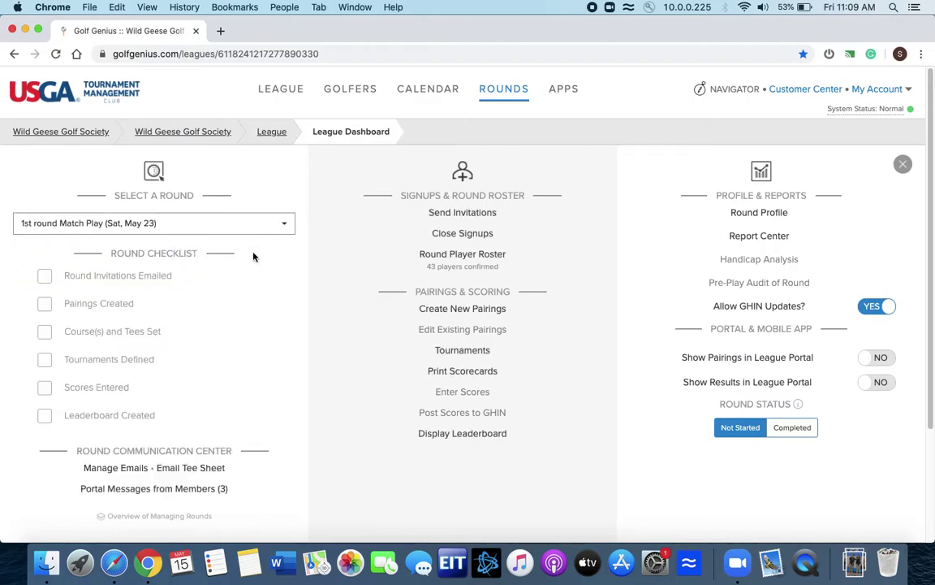
Step: Open the round player roster for 1st round Match Play and review its confirmed players and players not attending
left_click(454, 255)
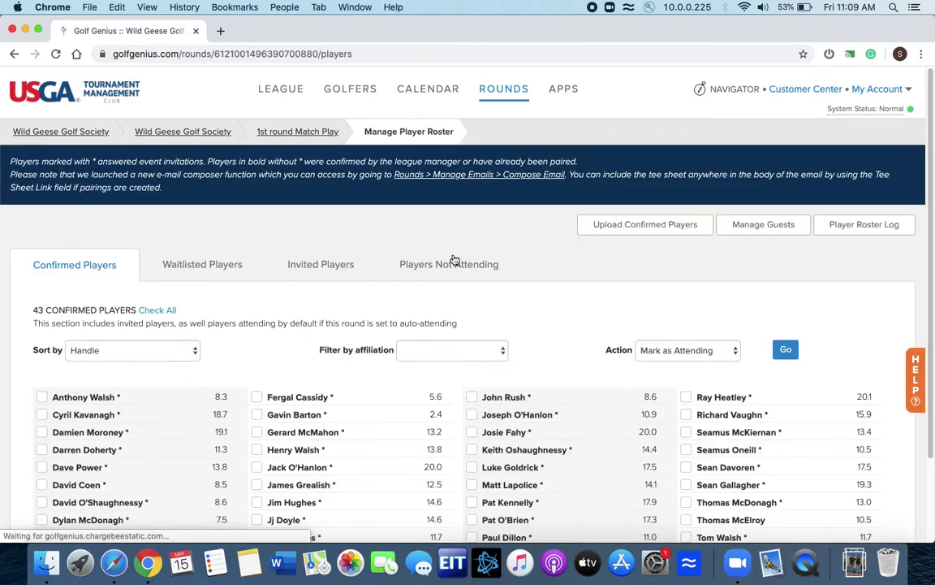
scroll(529, 286, "down", 3)
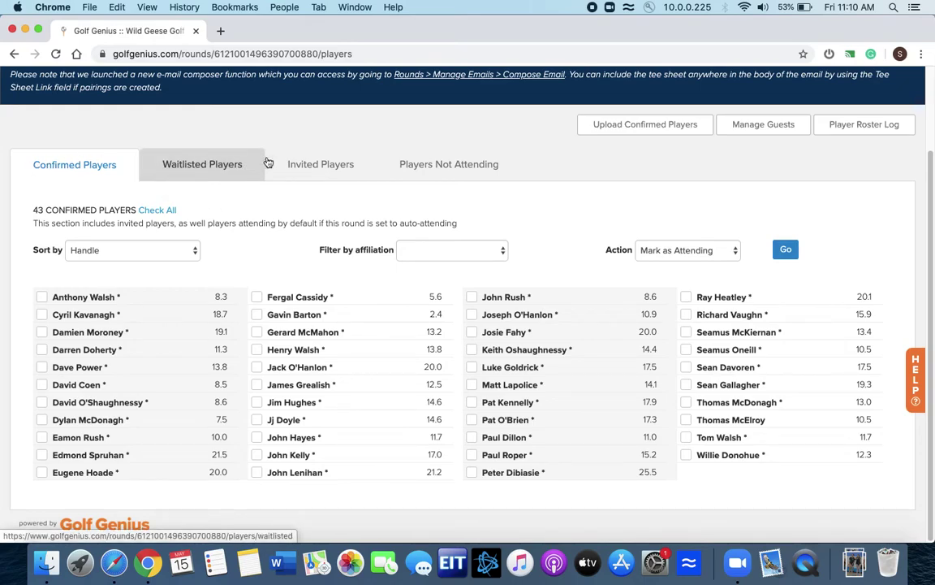
left_click(451, 166)
scroll(560, 365, "down", 1)
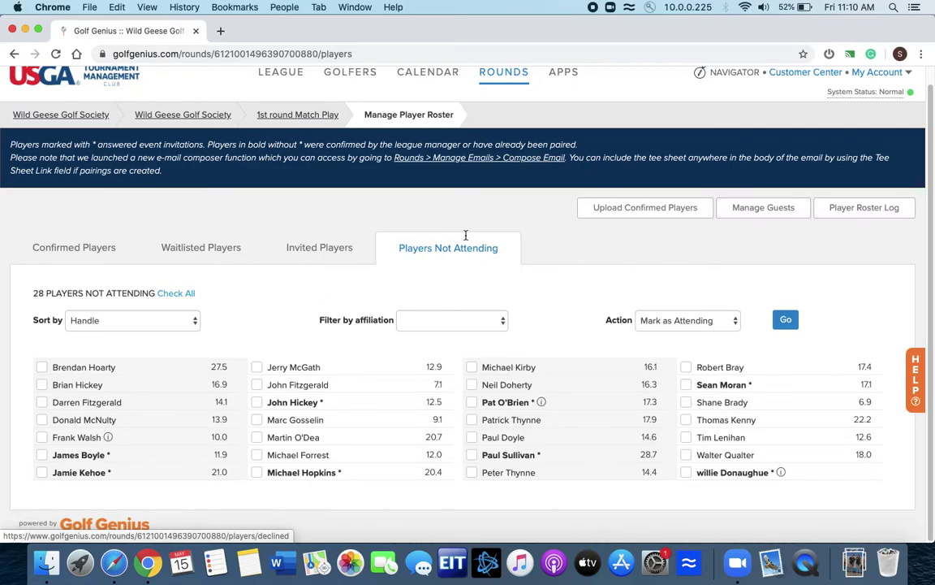
Step: Select a player in the not-attending list for the Mark as Attending action and clear the selection again
left_click(256, 369)
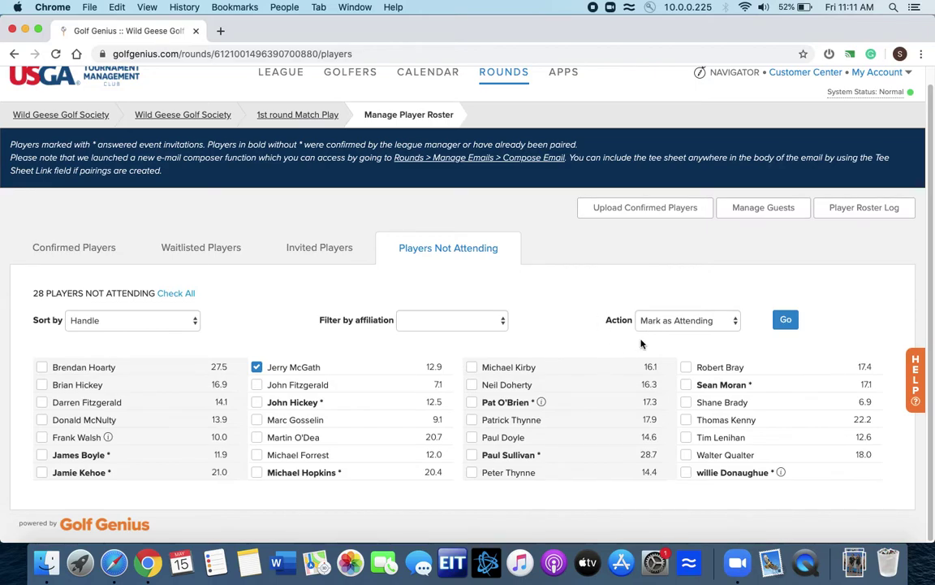
left_click(785, 319)
left_click(258, 368)
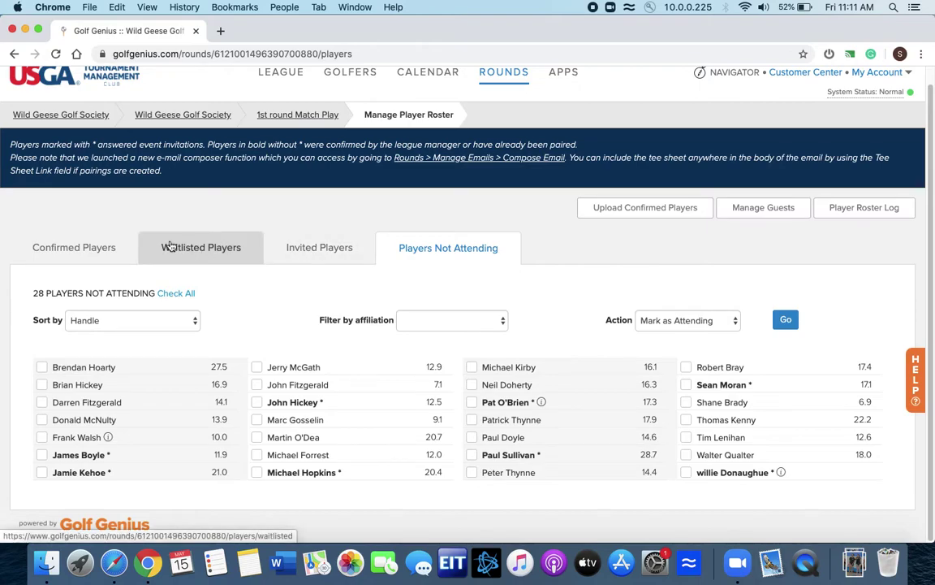
Step: Select a confirmed player, choose the Mark as Not Attending action, and revert the action to Mark as Attending without applying it
left_click(99, 248)
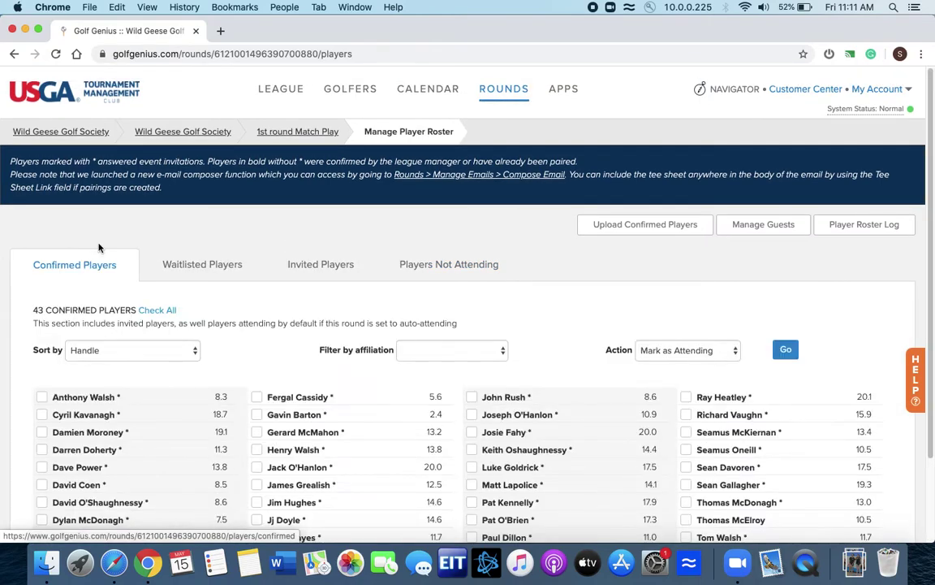
scroll(429, 436, "down", 3)
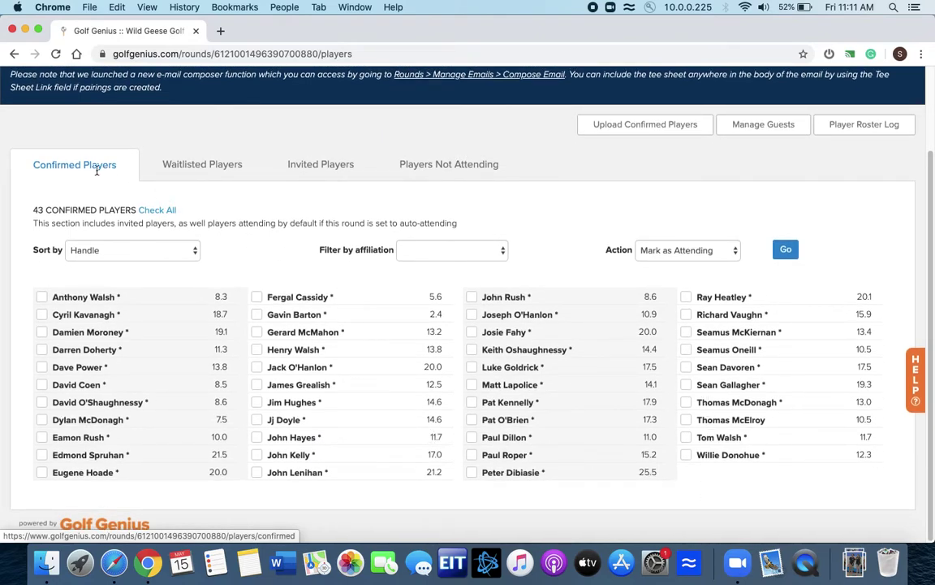
left_click(475, 352)
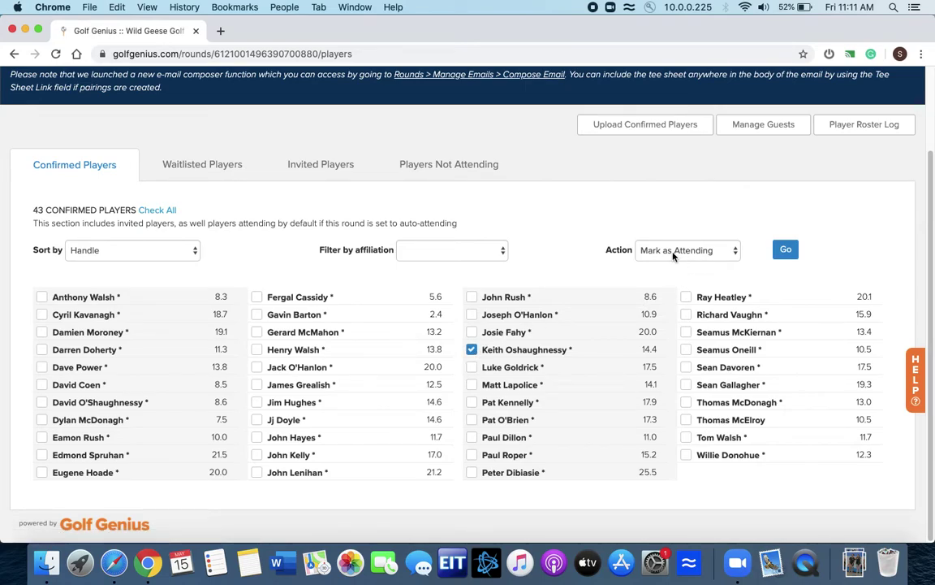
left_click(709, 252)
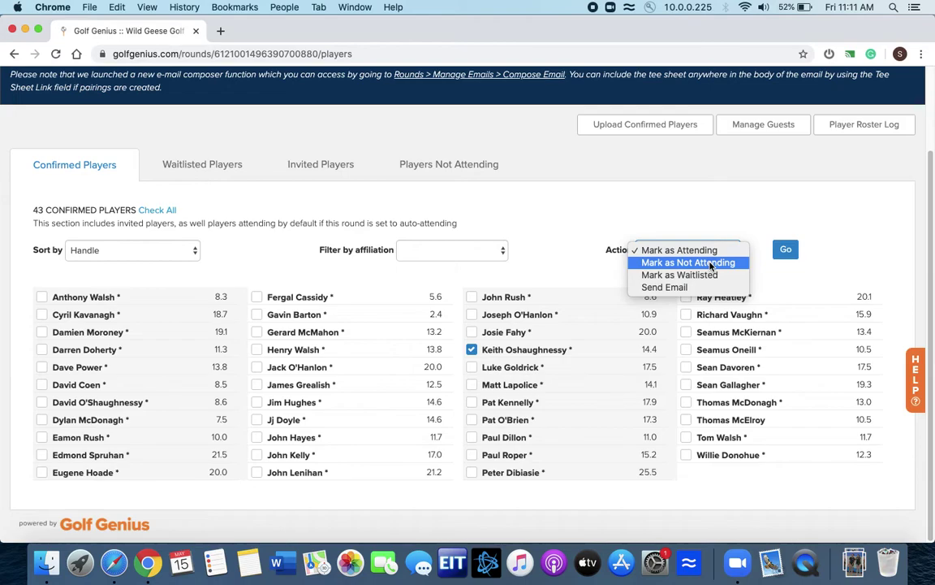
left_click(710, 262)
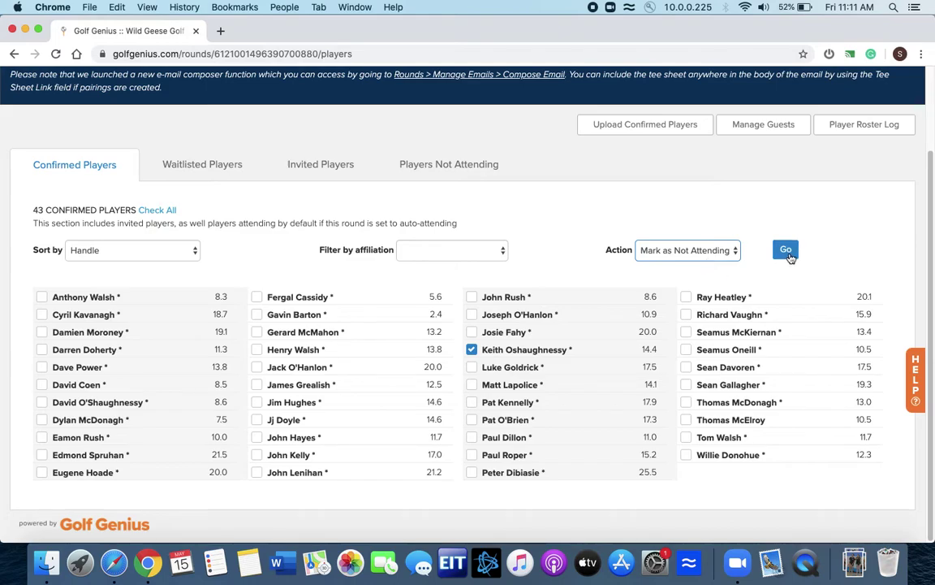
left_click(704, 250)
left_click(700, 238)
Step: Return to the round management options and view the list of upcoming rounds, leaving 1st round Match Play selected
scroll(626, 204, "up", 2)
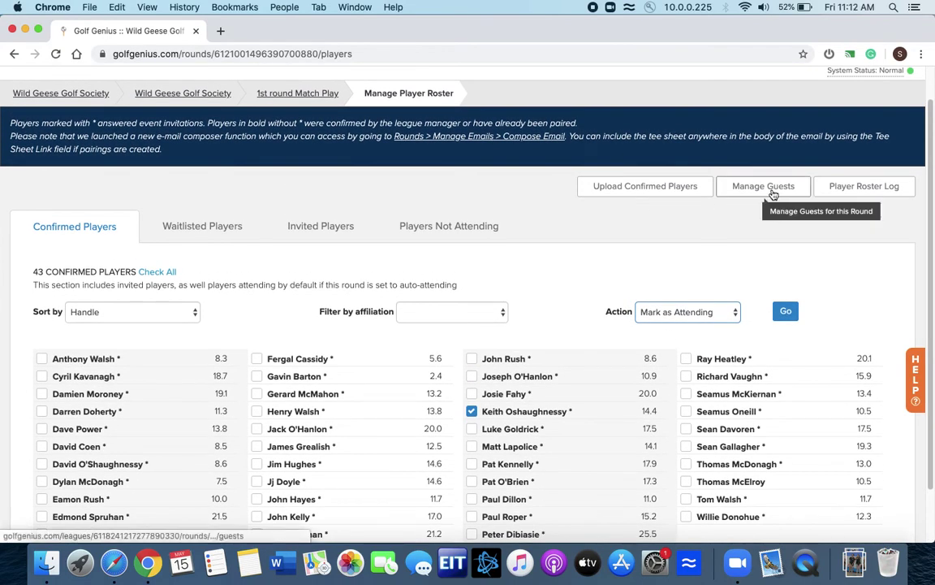
scroll(559, 327, "up", 1)
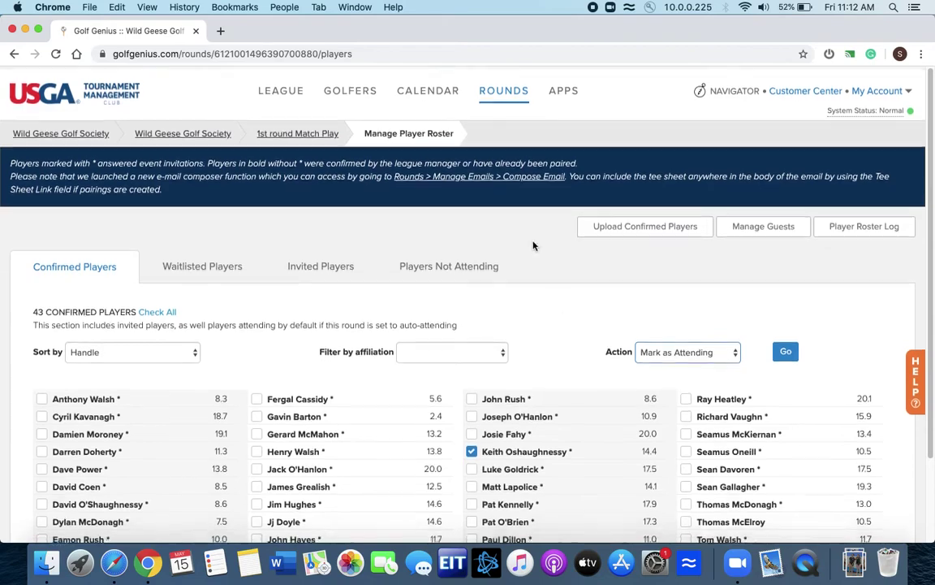
left_click(501, 91)
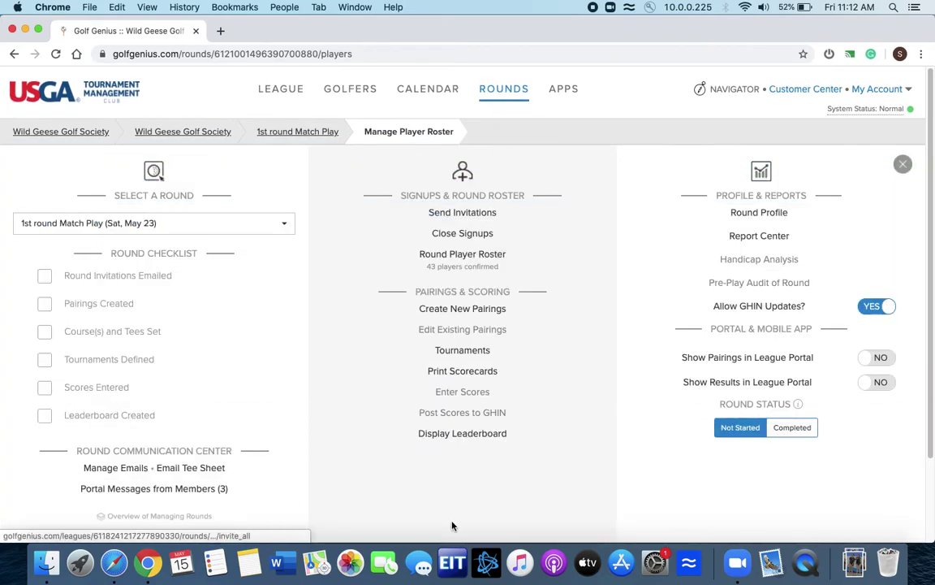
left_click(245, 224)
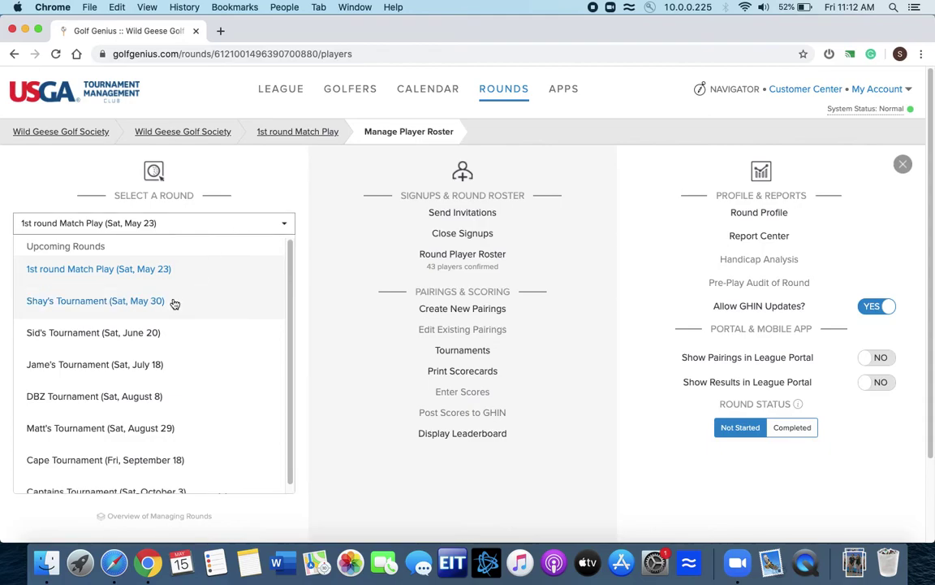
left_click(329, 205)
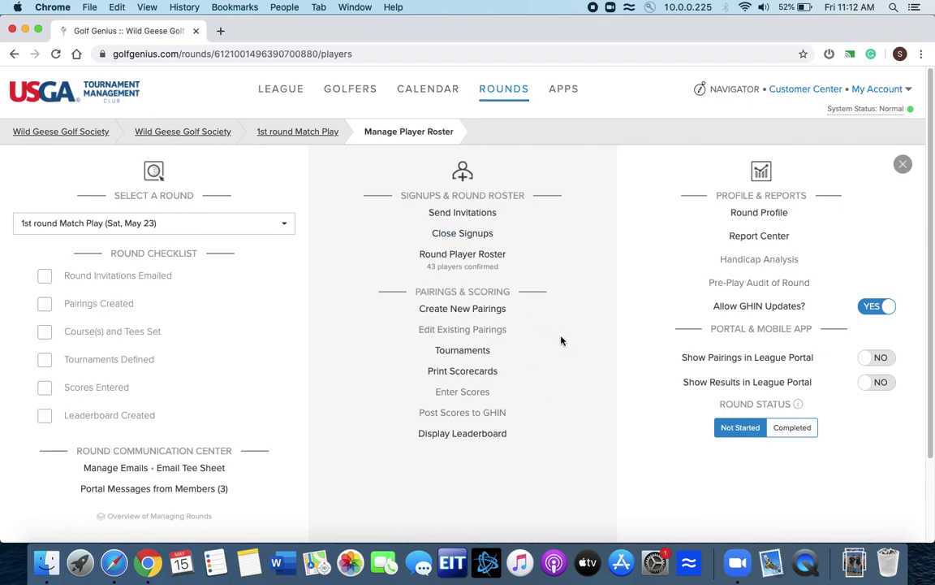
key("super+shift+5")
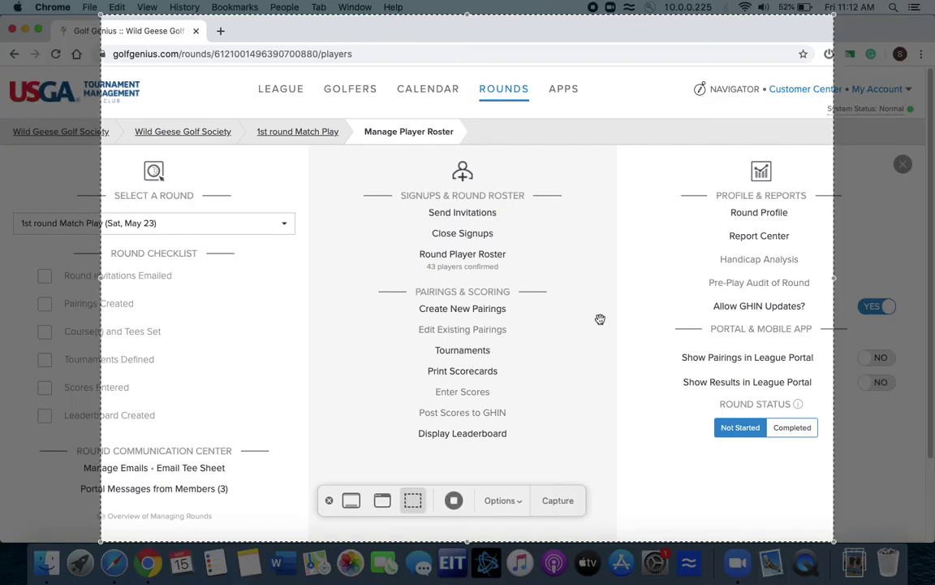